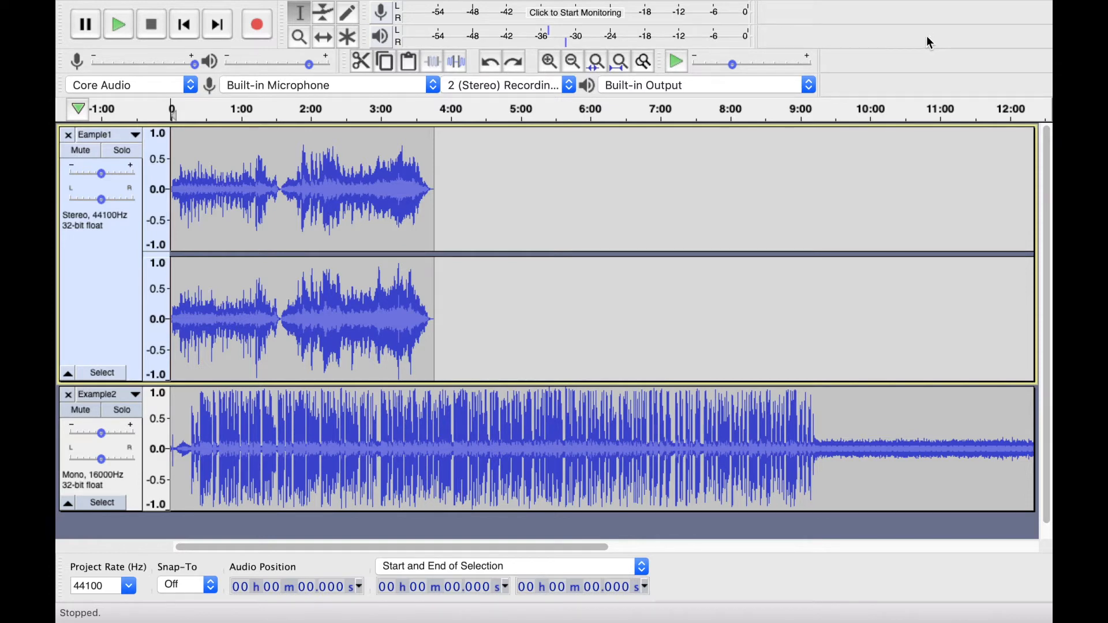
{"action": "mouse_move", "coordinate": [351, 7]}
{"action": "left_click", "coordinate": [312, 10]}
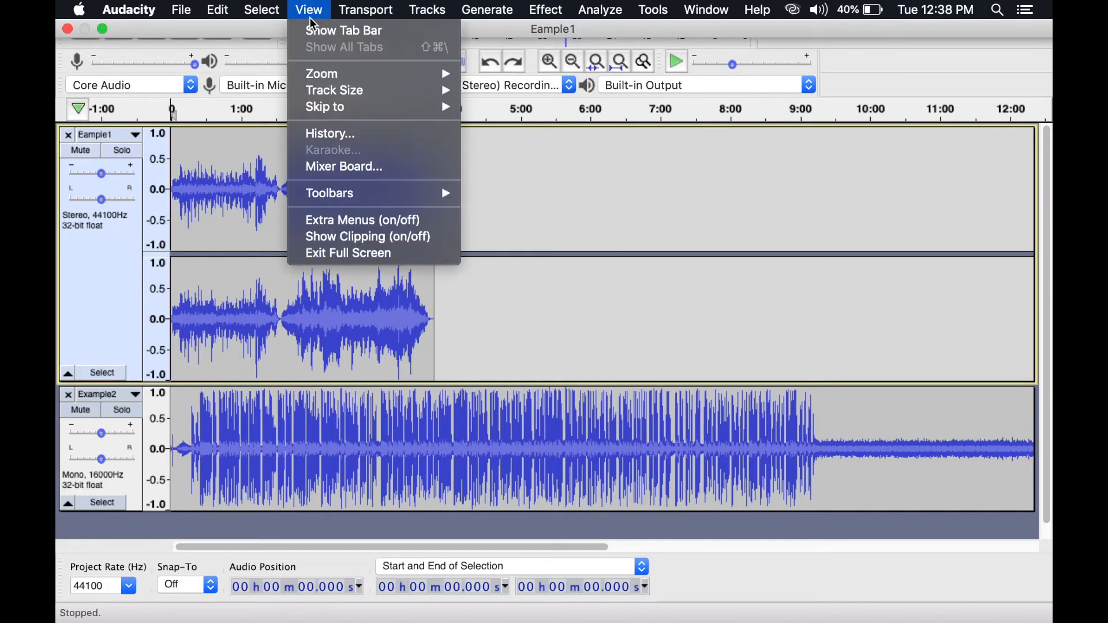
{"action": "mouse_move", "coordinate": [326, 74]}
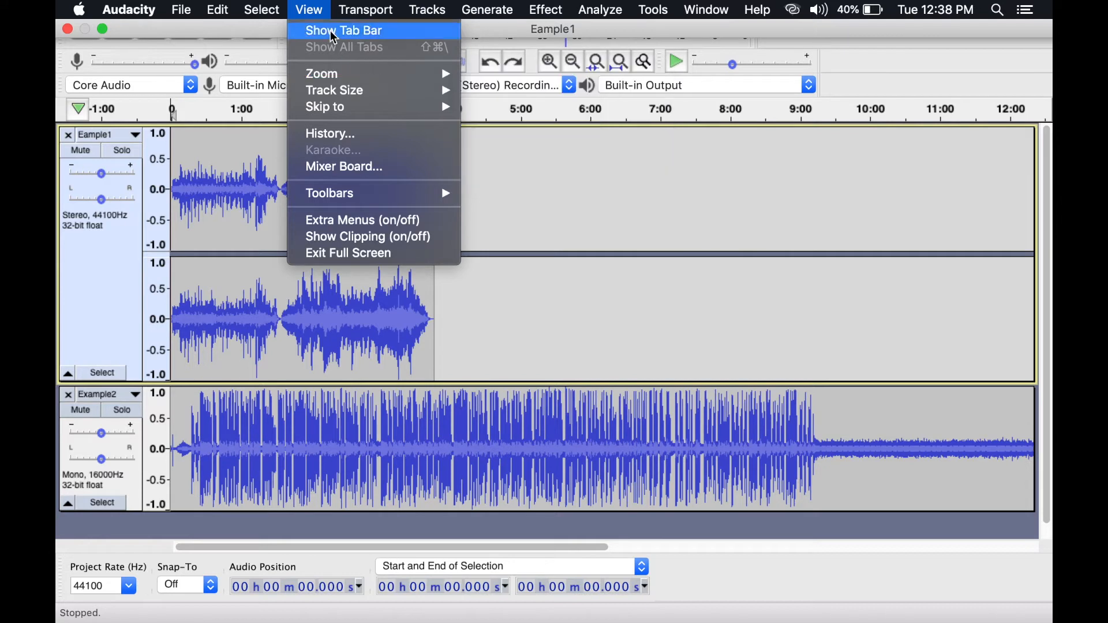
{"action": "left_click", "coordinate": [314, 10]}
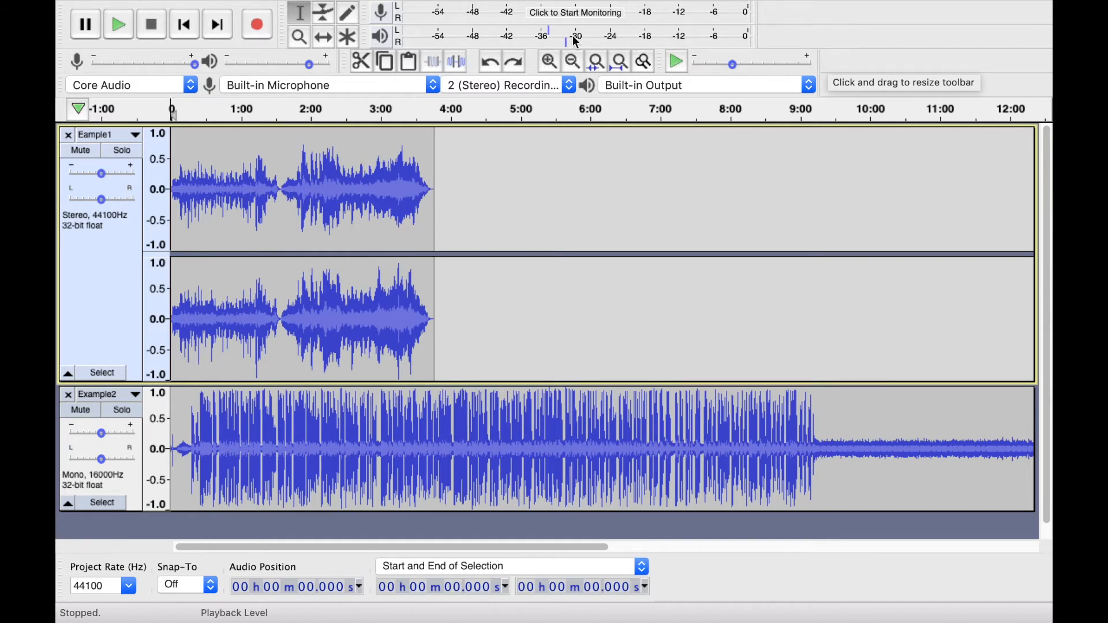
- Zoom in on the end of the Eample1 track, then solo it and mute the Example2 track
{"action": "left_click", "coordinate": [300, 38]}
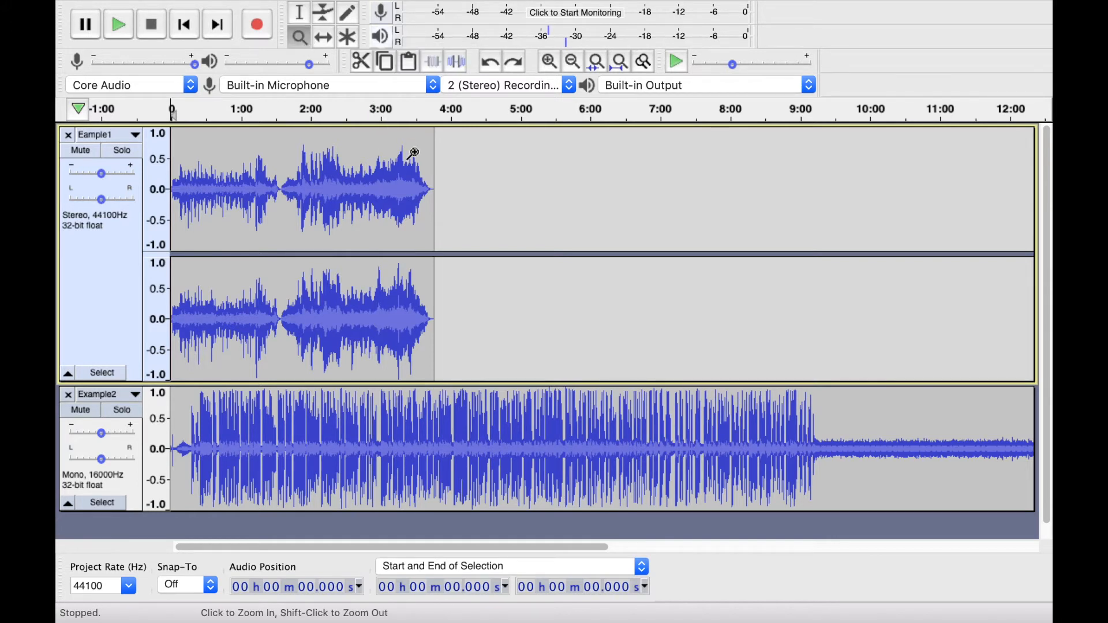
{"action": "left_click", "coordinate": [425, 180]}
{"action": "left_click", "coordinate": [425, 181]}
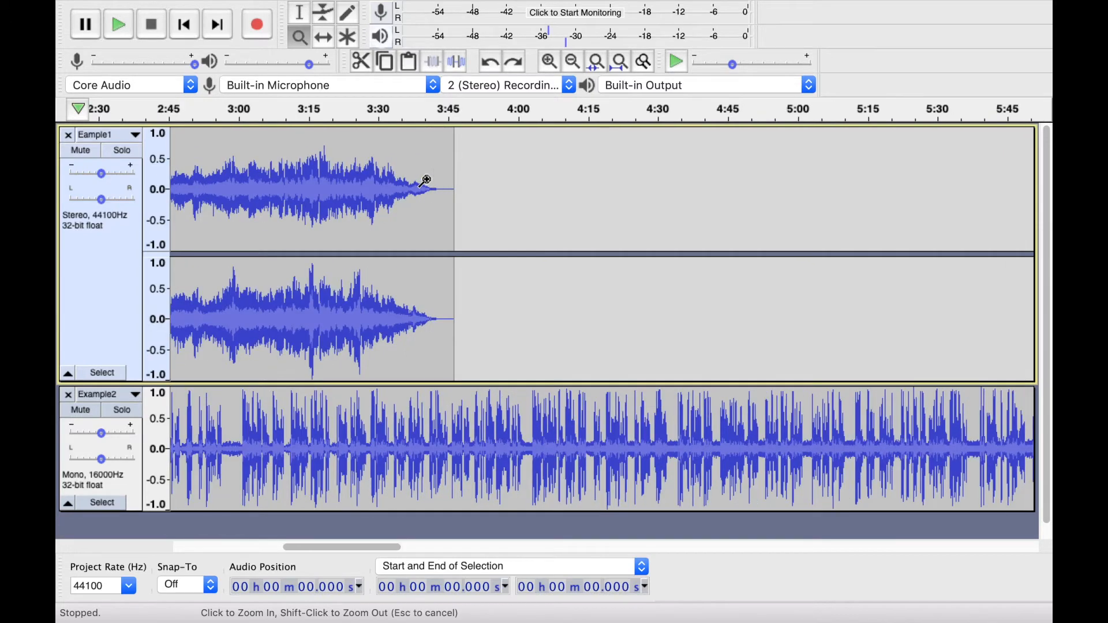
{"action": "left_click", "coordinate": [428, 180]}
{"action": "left_click", "coordinate": [430, 182]}
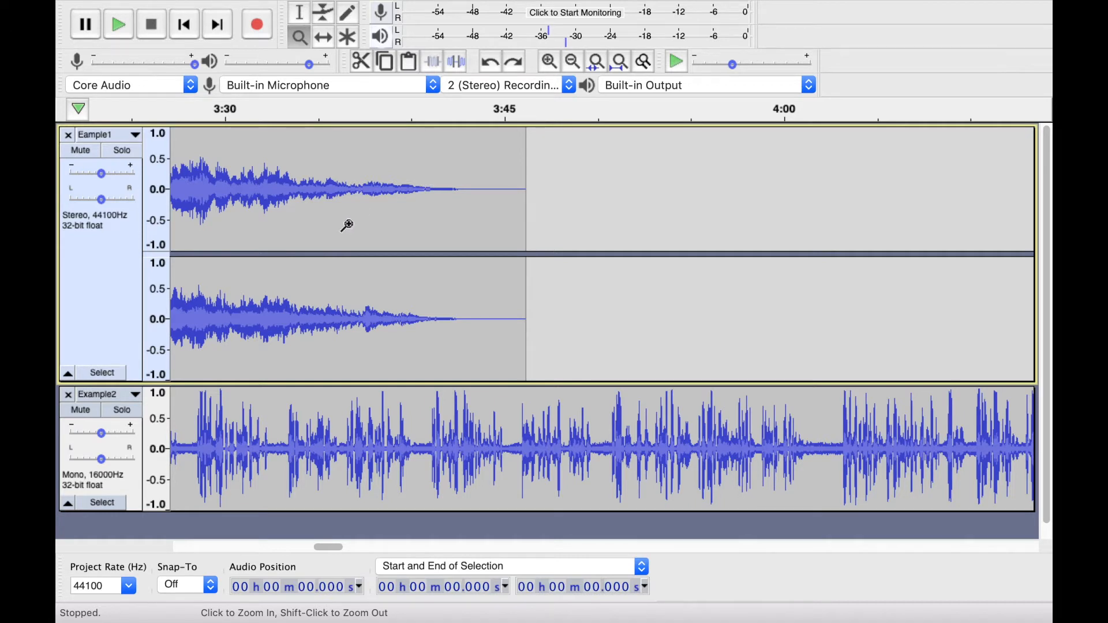
{"action": "left_click", "coordinate": [90, 410]}
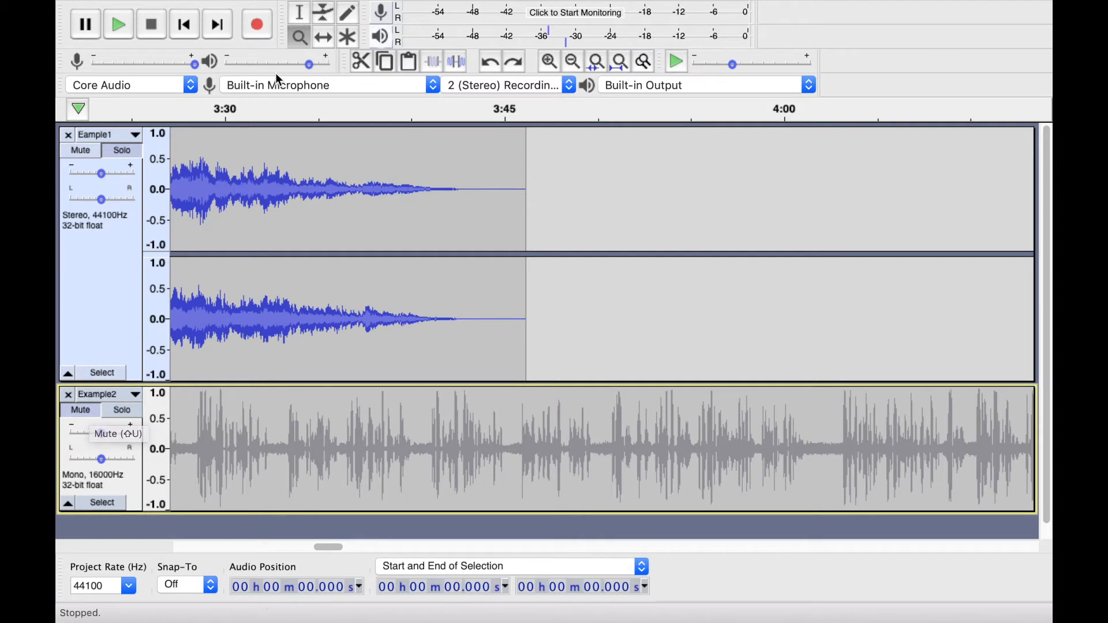
- Play the ending of the Eample1 track from about 3:40.9
{"action": "left_click", "coordinate": [301, 20]}
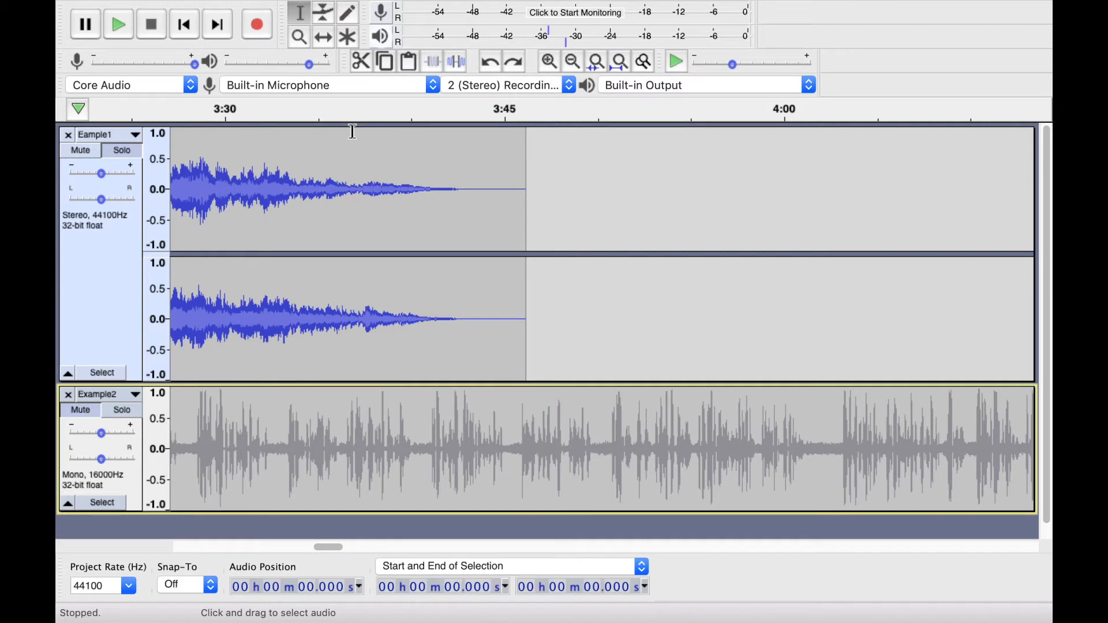
{"action": "left_click", "coordinate": [427, 188]}
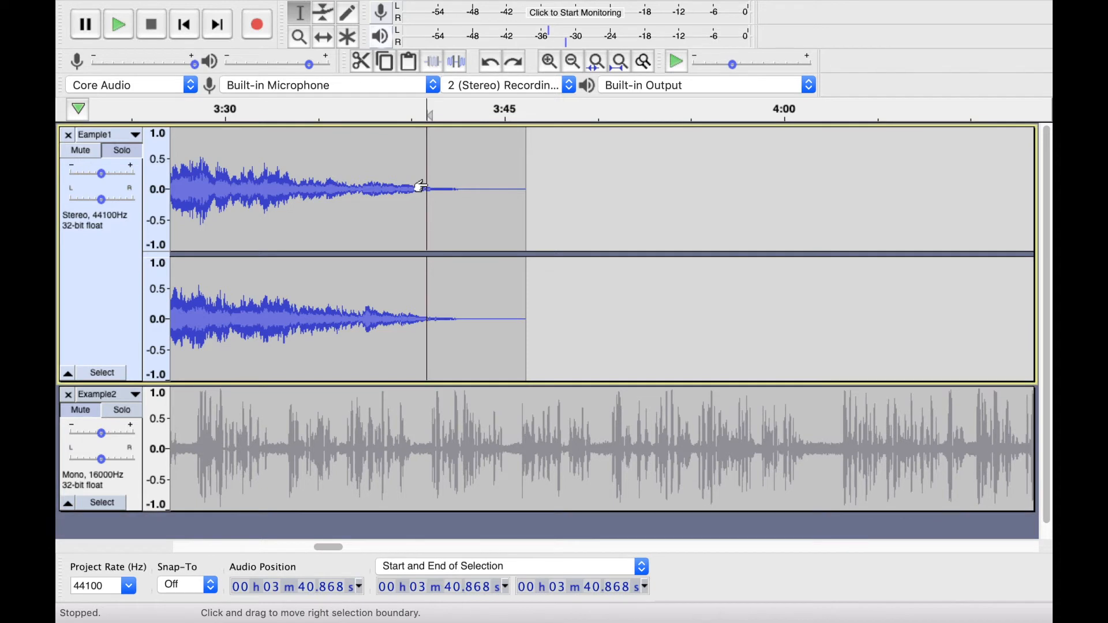
{"action": "key", "text": "space"}
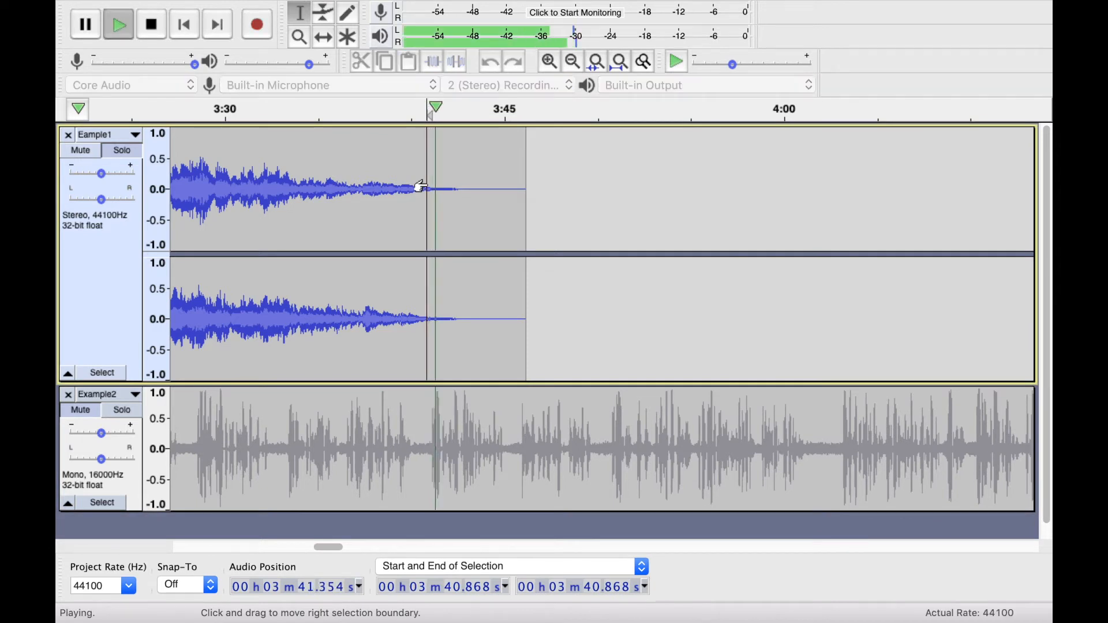
- Stop playback and select the silent tail of the Eample1 track from about 3:44.2 to its end
{"action": "left_click", "coordinate": [486, 205]}
{"action": "key", "text": "space"}
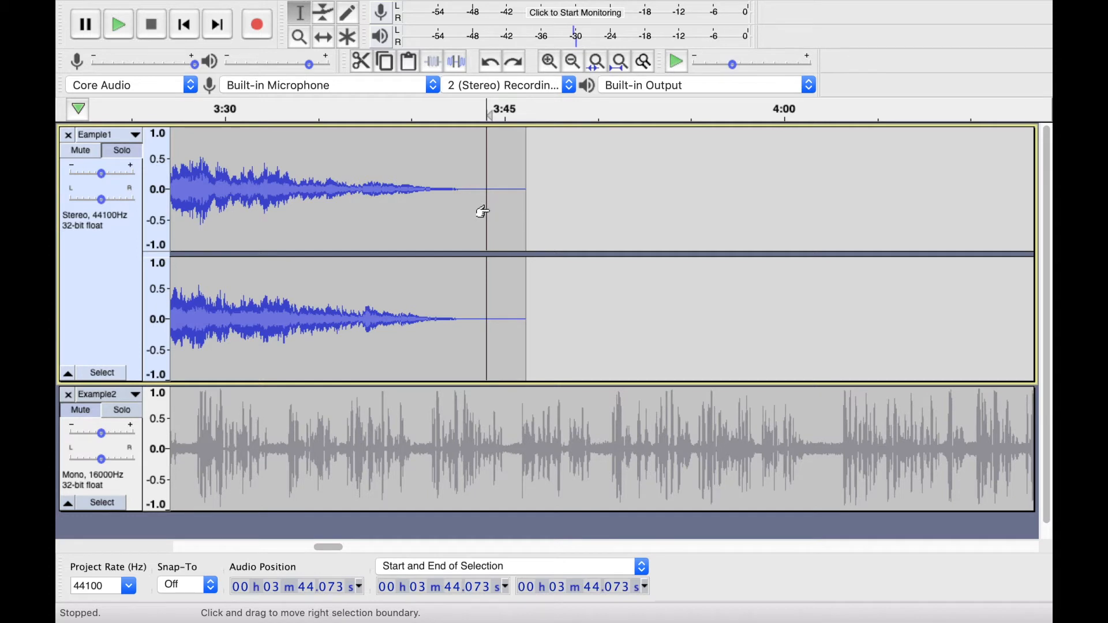
{"action": "left_click_drag", "start_coordinate": [489, 213], "coordinate": [524, 229]}
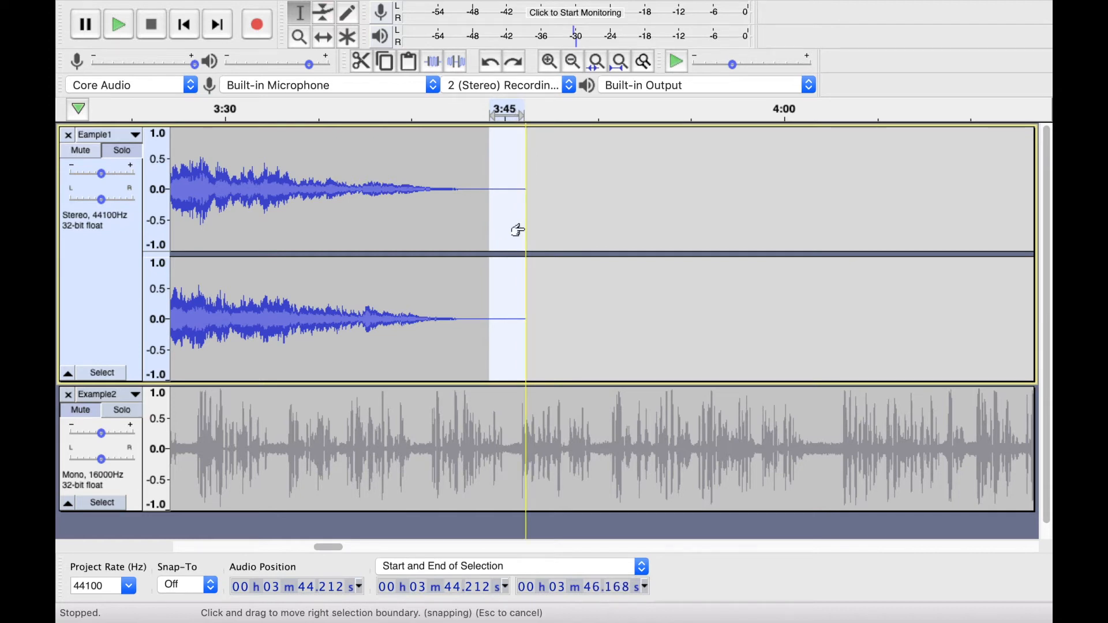
{"action": "key", "text": "Left"}
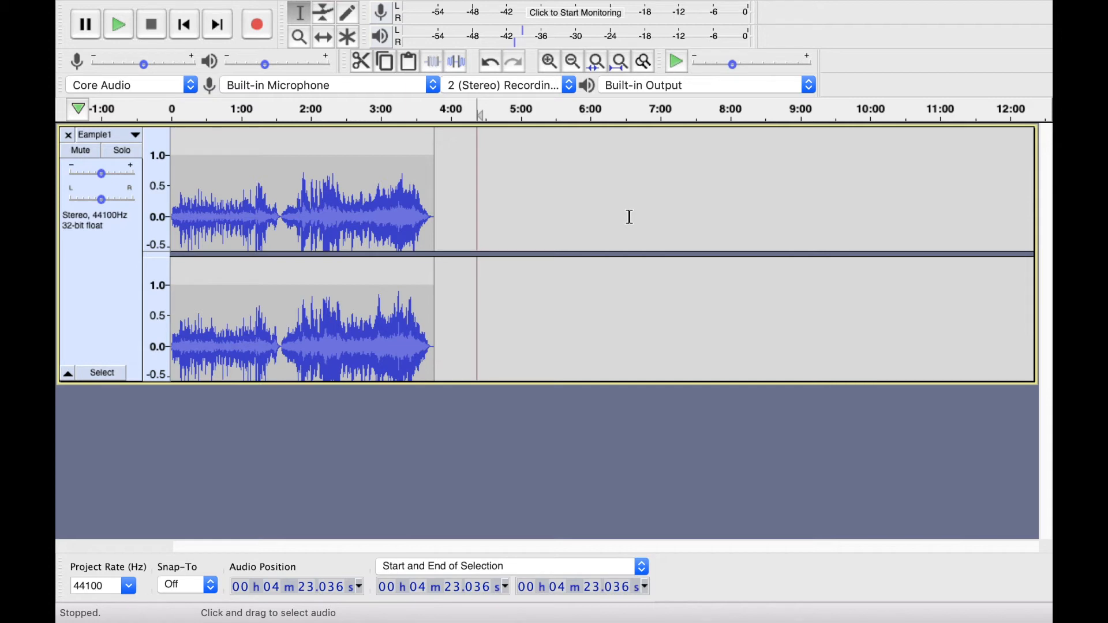
- Apply a Fade In to the opening of the Eample1 track, from 0 to about 1.165 seconds
{"action": "left_click", "coordinate": [300, 40]}
{"action": "left_click", "coordinate": [173, 205]}
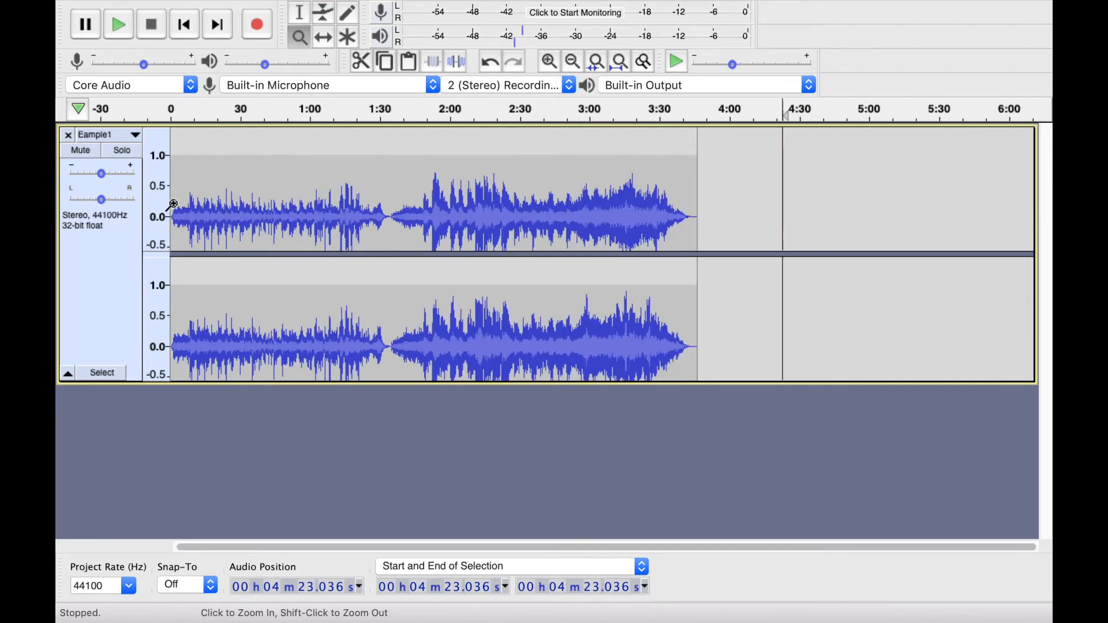
{"action": "left_click", "coordinate": [173, 205]}
{"action": "left_click", "coordinate": [172, 205]}
{"action": "left_click", "coordinate": [172, 205]}
{"action": "left_click", "coordinate": [173, 205]}
{"action": "left_click", "coordinate": [173, 205]}
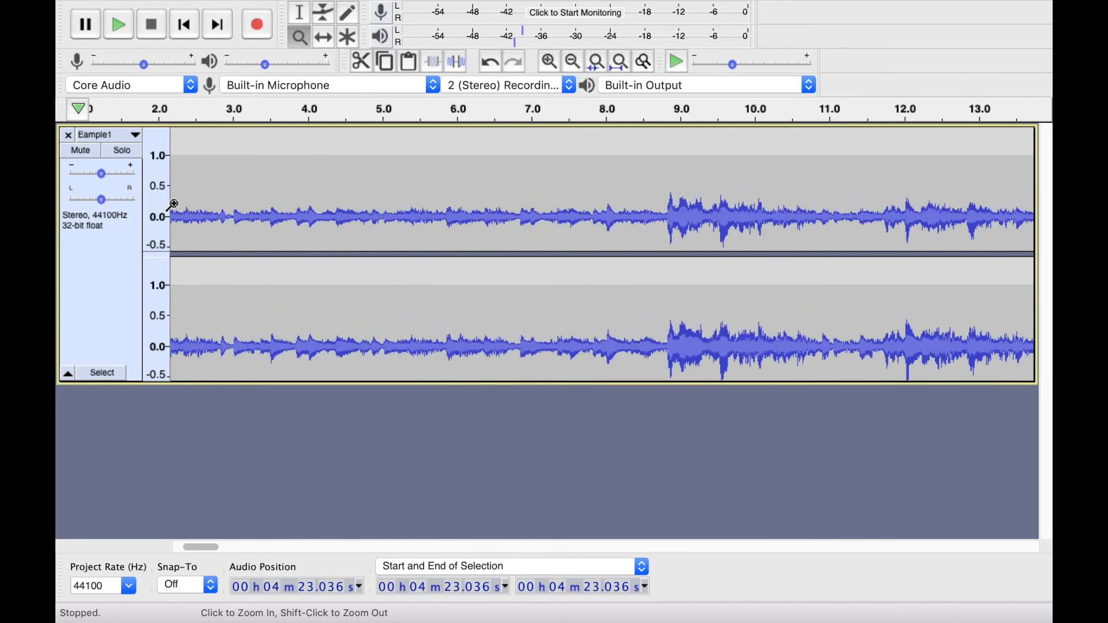
{"action": "left_click", "coordinate": [173, 205]}
{"action": "left_click", "coordinate": [173, 205]}
{"action": "left_click", "coordinate": [172, 205]}
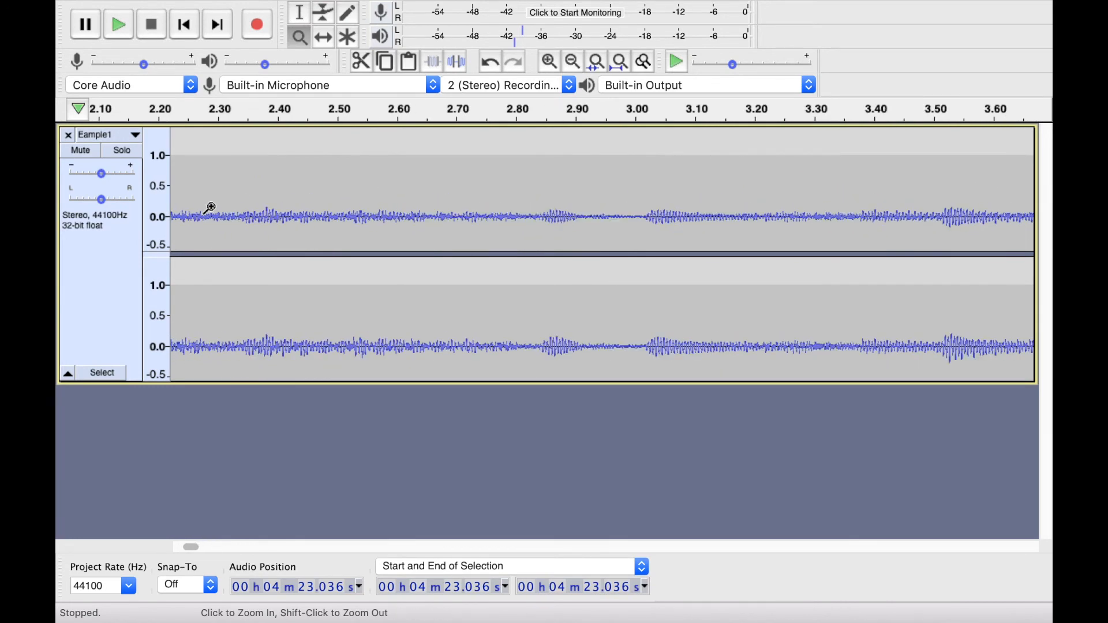
{"action": "scroll", "coordinate": [209, 207], "scroll_direction": "left", "scroll_amount": 5}
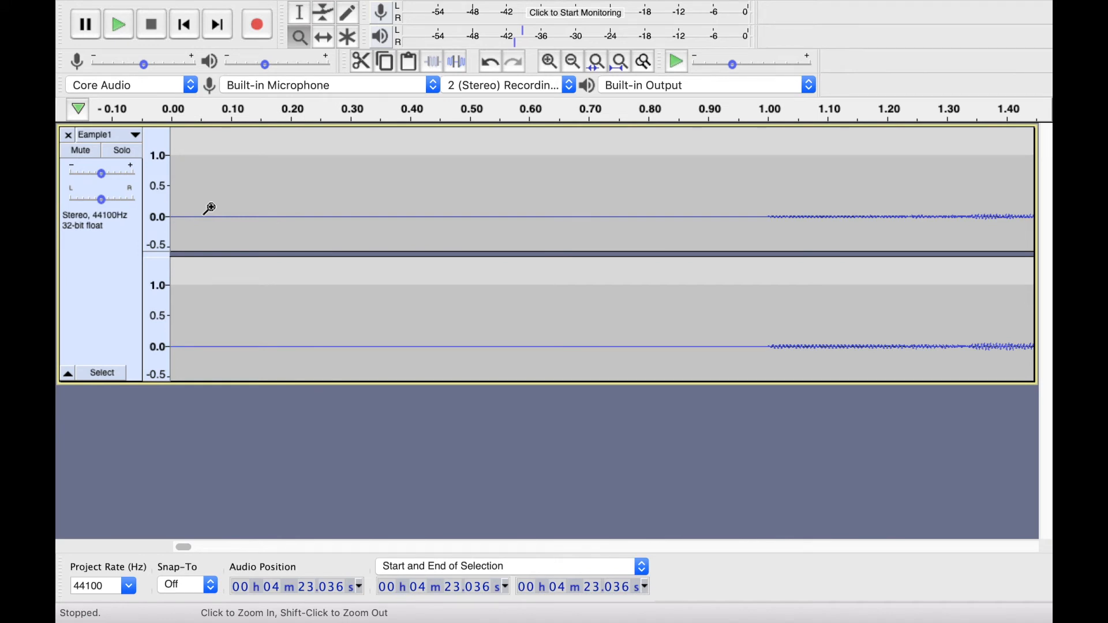
{"action": "left_click", "coordinate": [299, 12]}
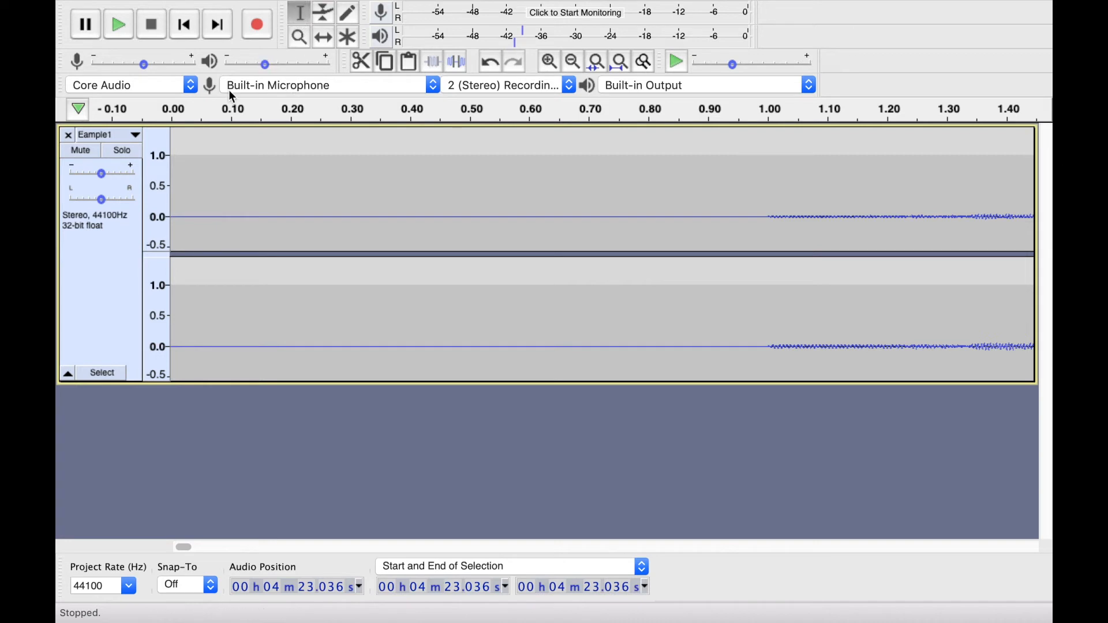
{"action": "left_click_drag", "start_coordinate": [172, 199], "coordinate": [867, 199]}
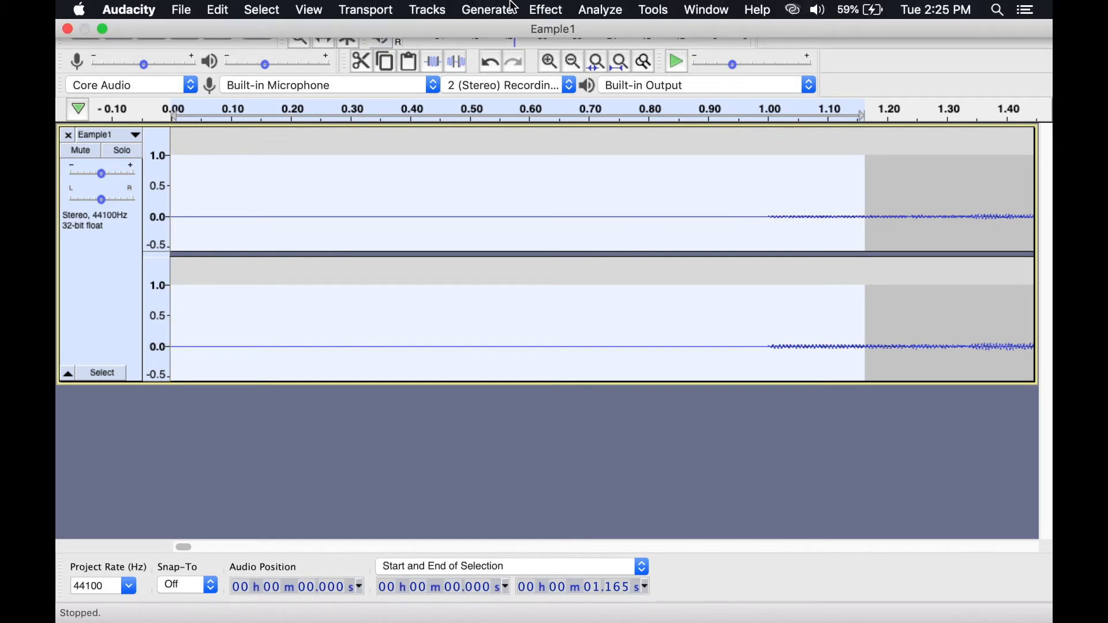
{"action": "left_click", "coordinate": [548, 10]}
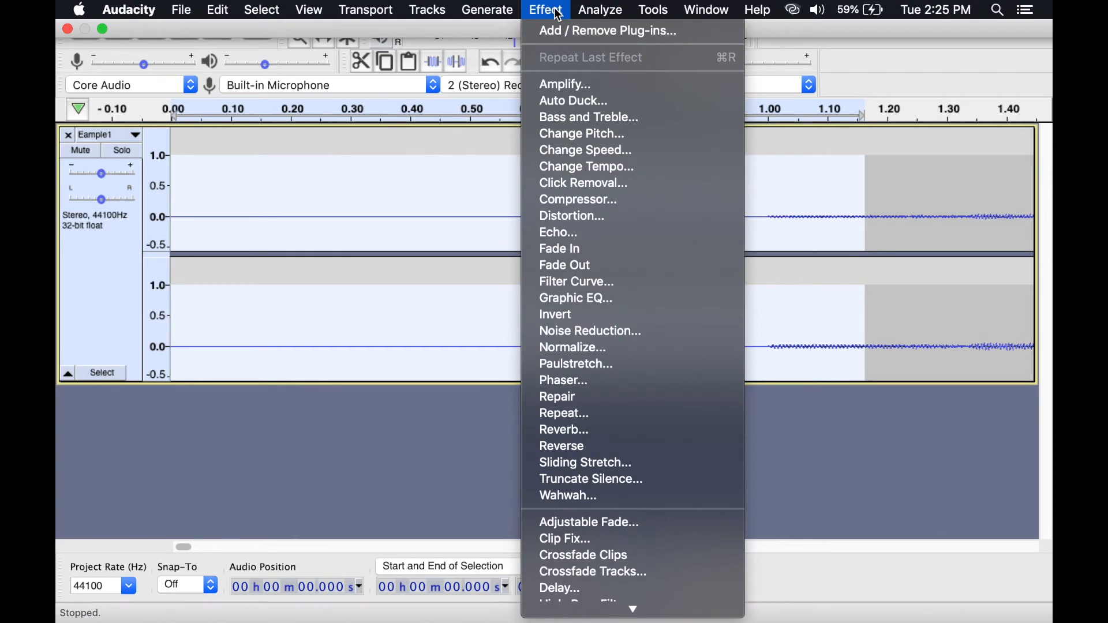
{"action": "left_click", "coordinate": [568, 250]}
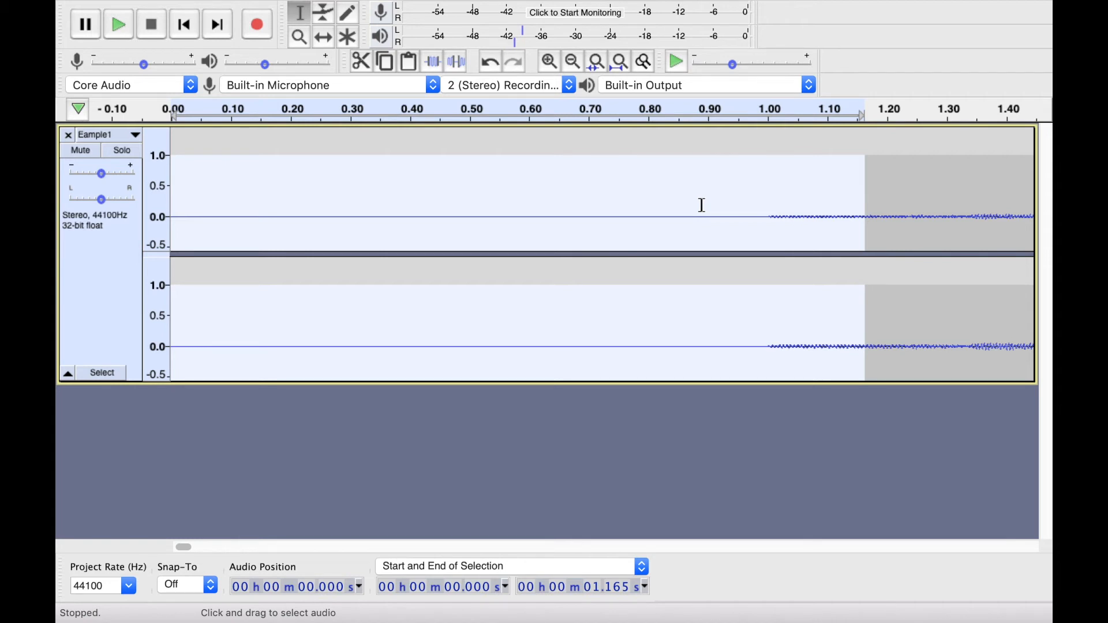
- Apply a Fade Out to the Eample1 track from about 3:42.4 to the track end
{"action": "left_click", "coordinate": [221, 26]}
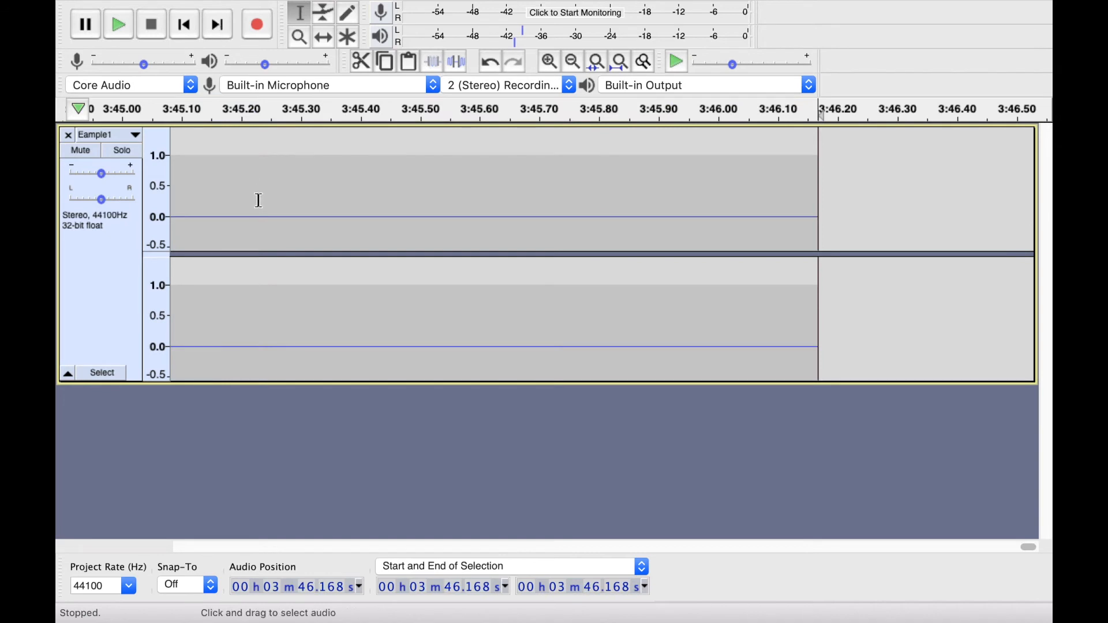
{"action": "scroll", "coordinate": [259, 200], "scroll_direction": "left", "scroll_amount": 5}
{"action": "scroll", "coordinate": [259, 200], "scroll_direction": "left", "scroll_amount": 5}
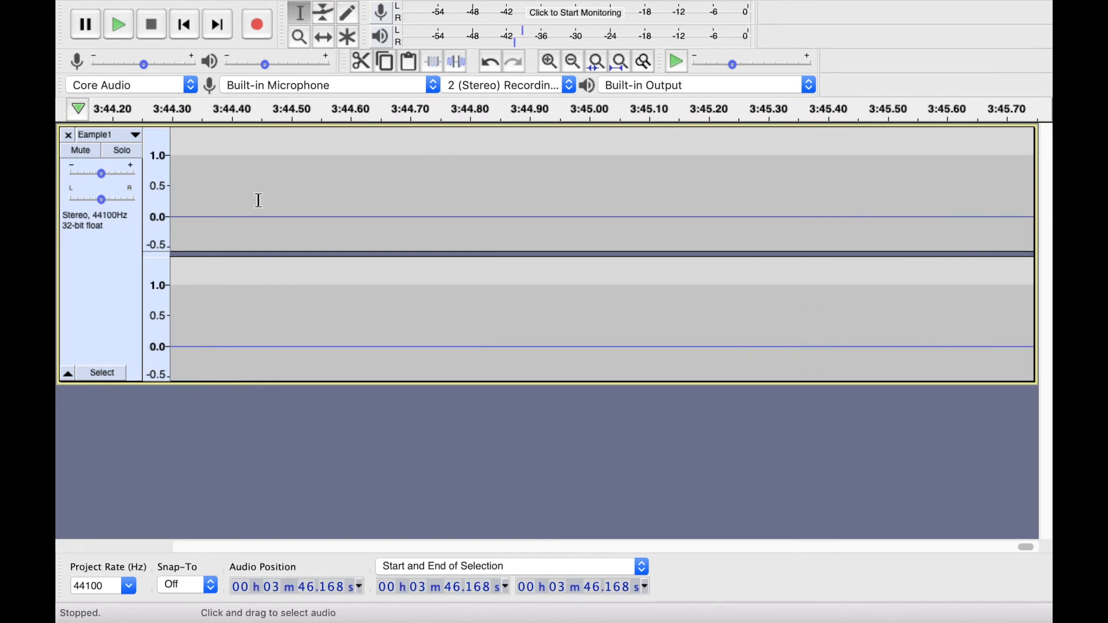
{"action": "scroll", "coordinate": [258, 200], "scroll_direction": "left", "scroll_amount": 5}
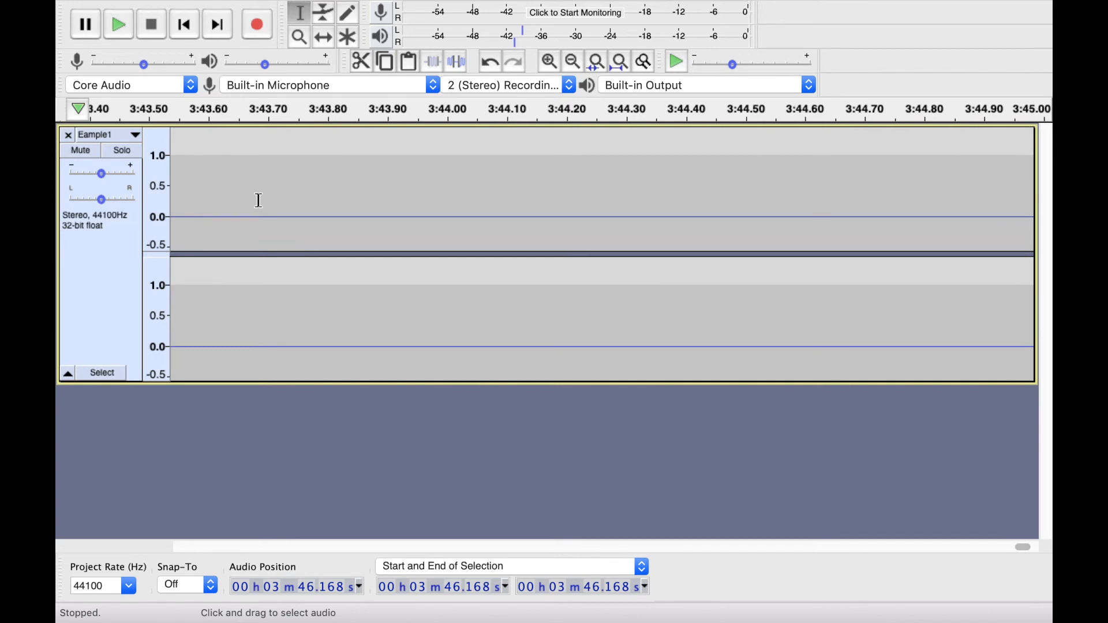
{"action": "scroll", "coordinate": [259, 201], "scroll_direction": "left", "scroll_amount": 5}
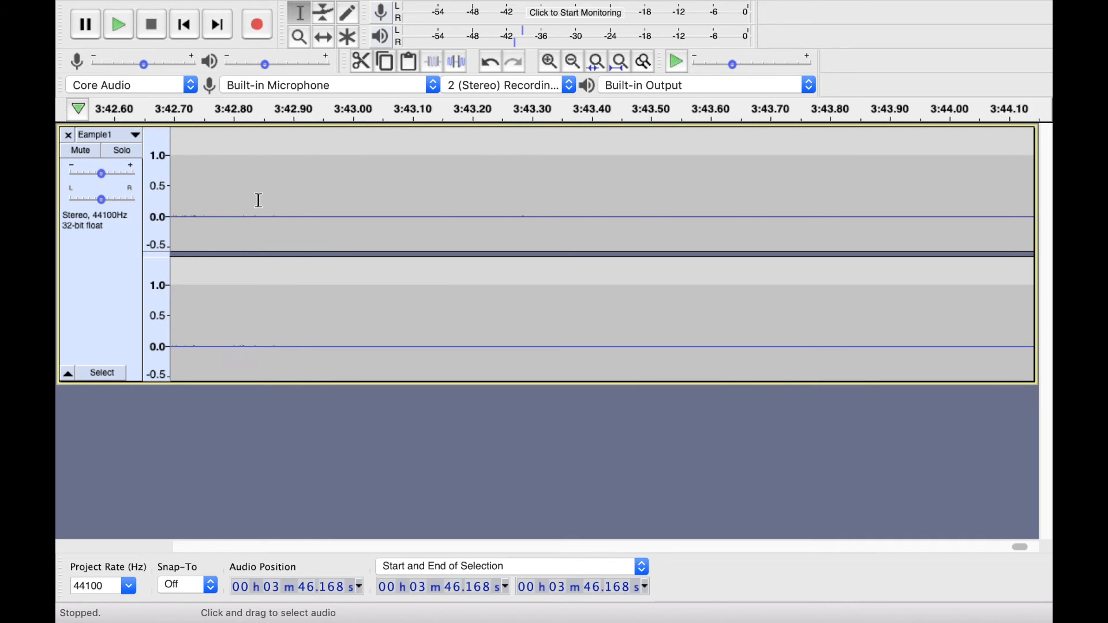
{"action": "scroll", "coordinate": [258, 201], "scroll_direction": "left", "scroll_amount": 1}
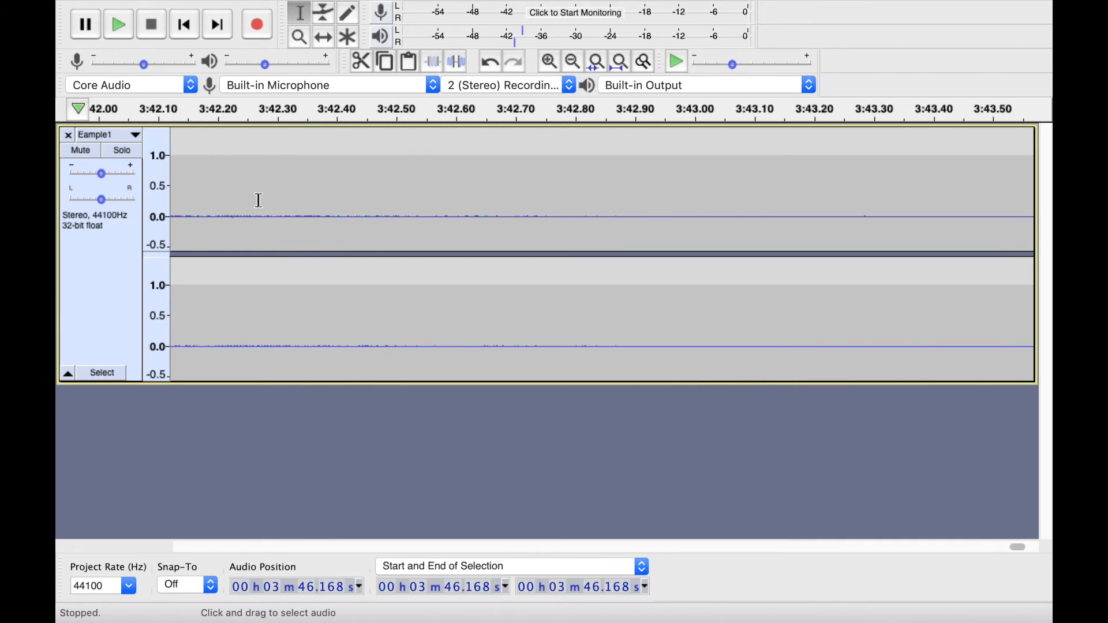
{"action": "left_click", "coordinate": [322, 212]}
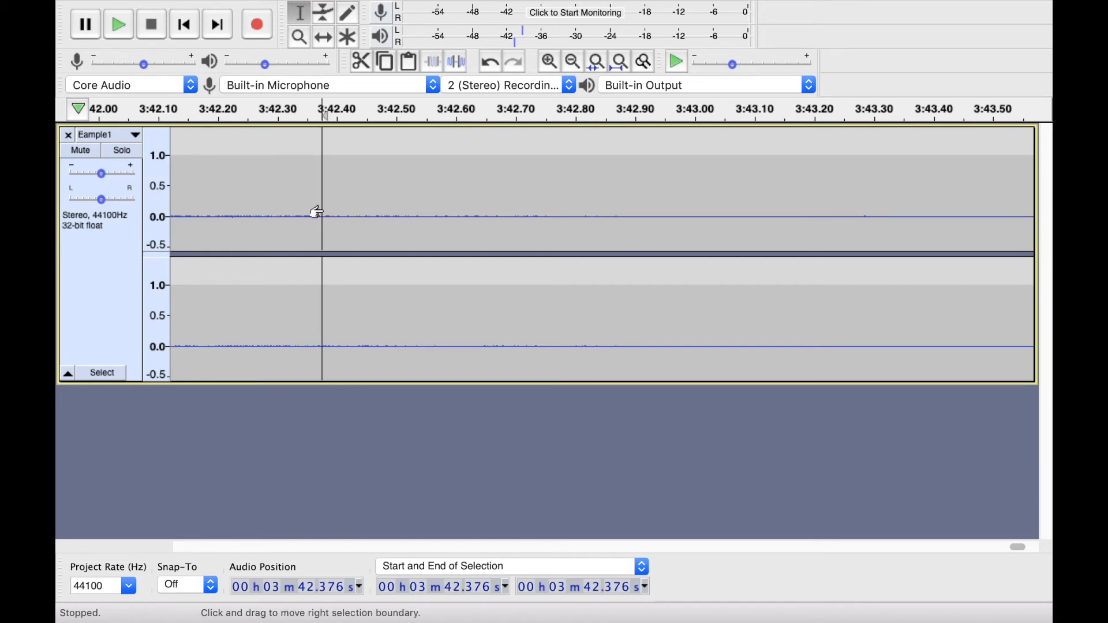
{"action": "mouse_move", "coordinate": [314, 5]}
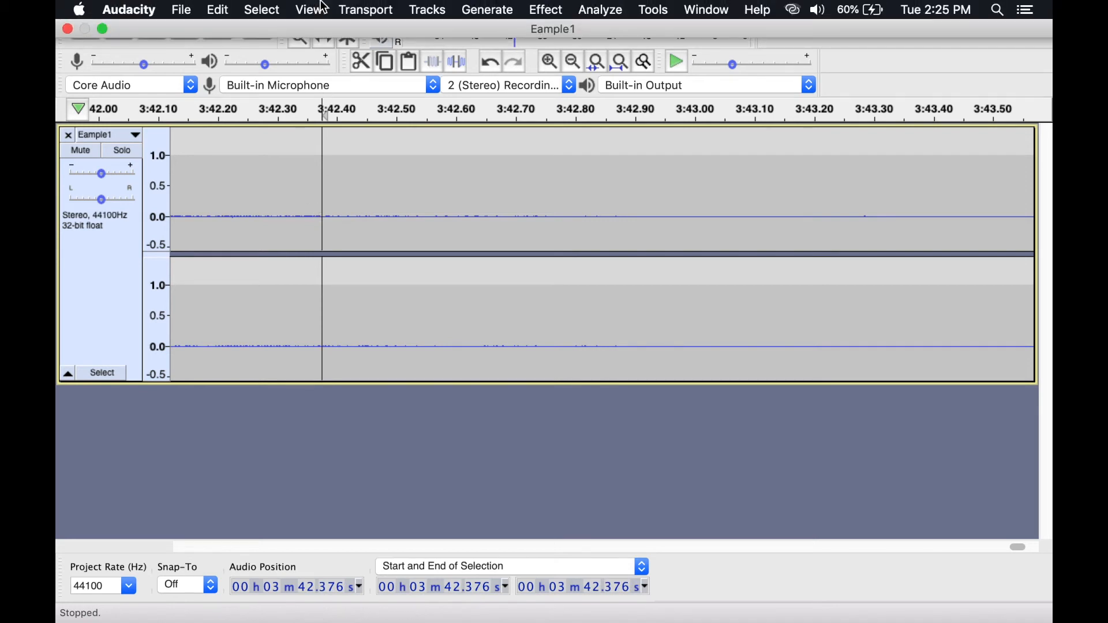
{"action": "left_click", "coordinate": [263, 10]}
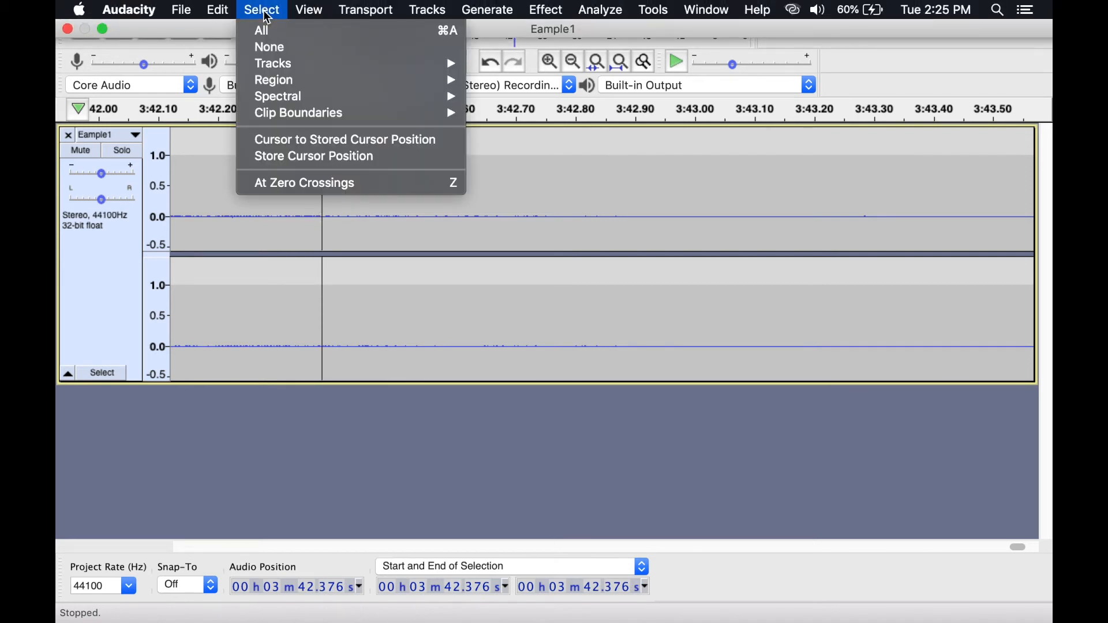
{"action": "mouse_move", "coordinate": [284, 87]}
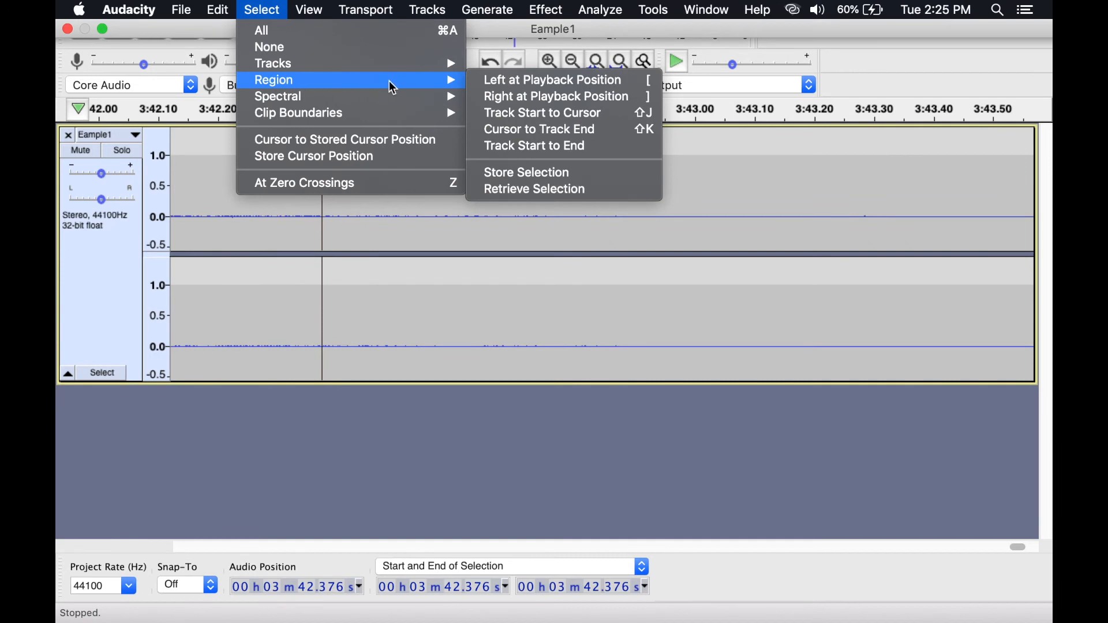
{"action": "left_click", "coordinate": [510, 131]}
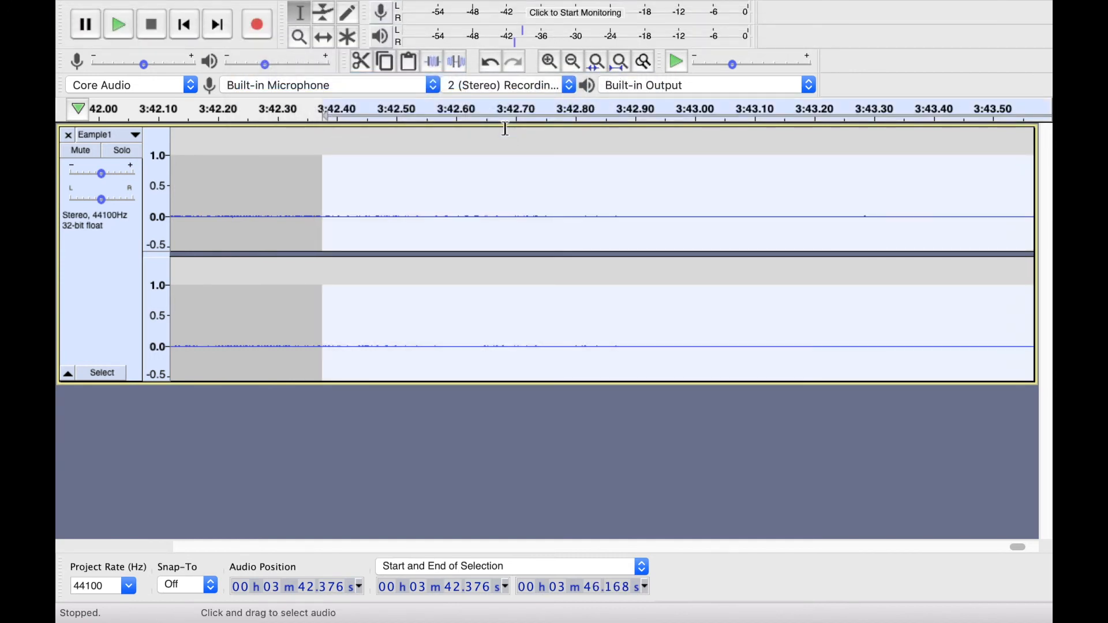
{"action": "left_click", "coordinate": [547, 10]}
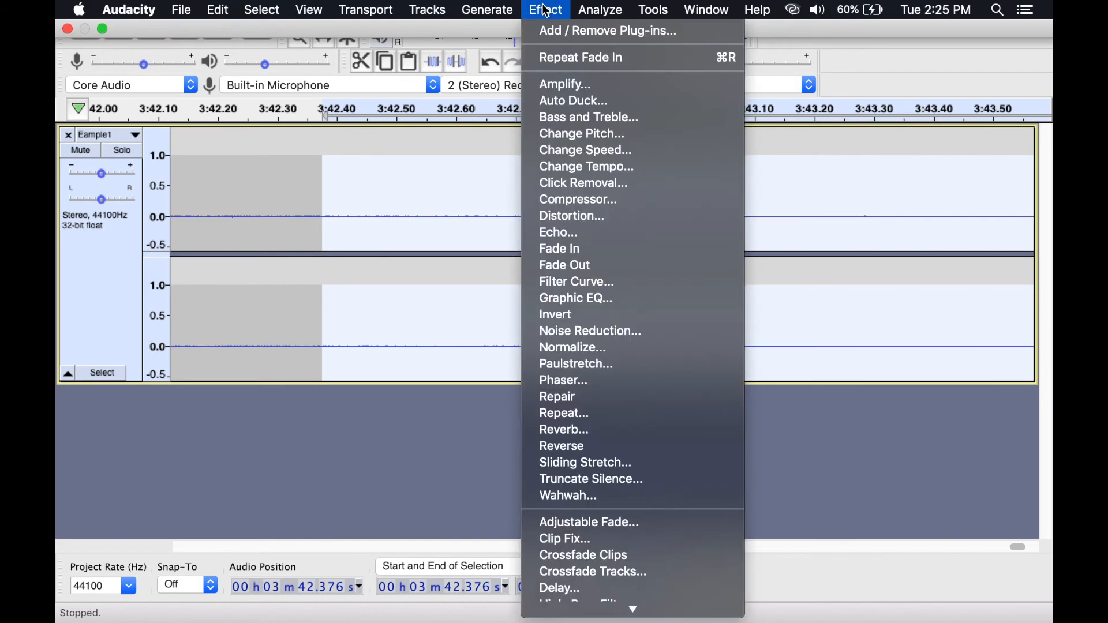
{"action": "left_click", "coordinate": [563, 267]}
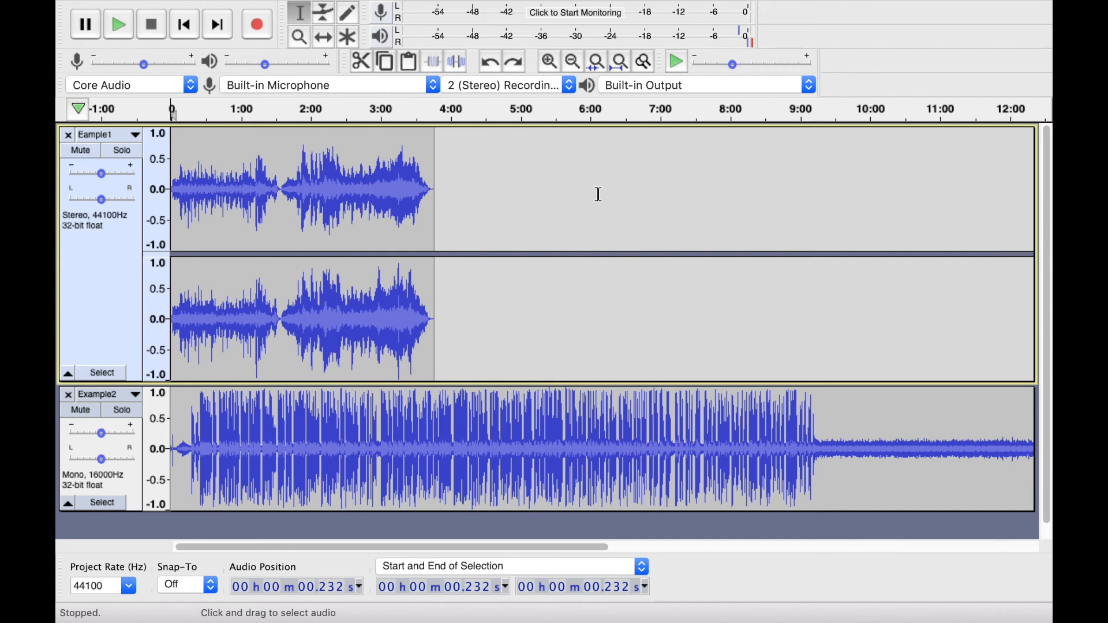
- Shift the Example2 track later with the Time Shift tool so that it starts about 20 seconds in
{"action": "left_click", "coordinate": [326, 40]}
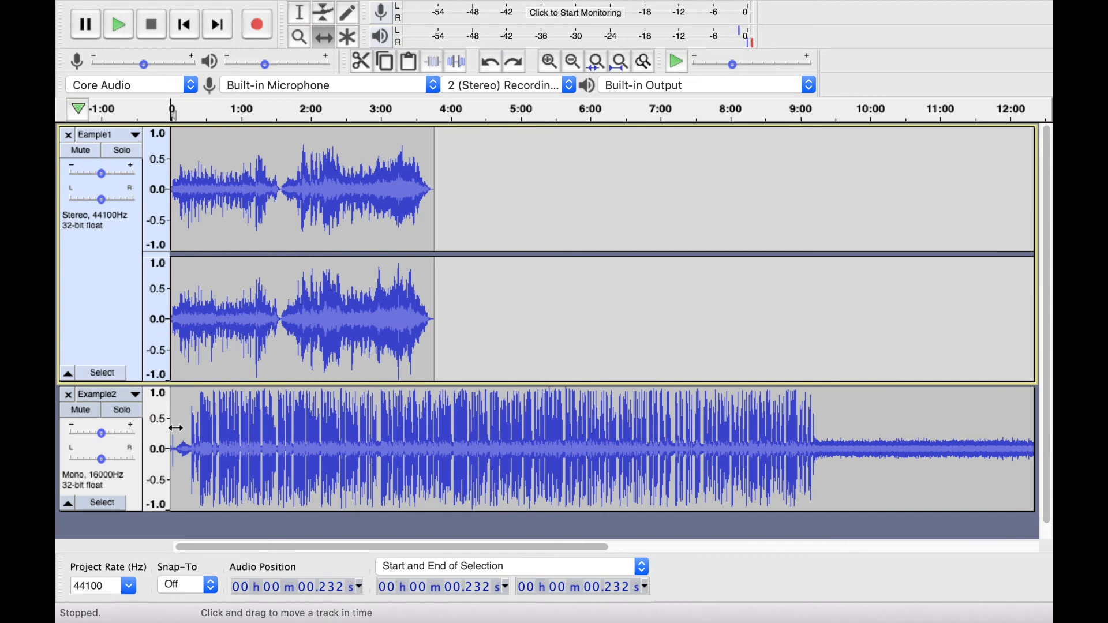
{"action": "left_click_drag", "start_coordinate": [176, 429], "coordinate": [203, 433]}
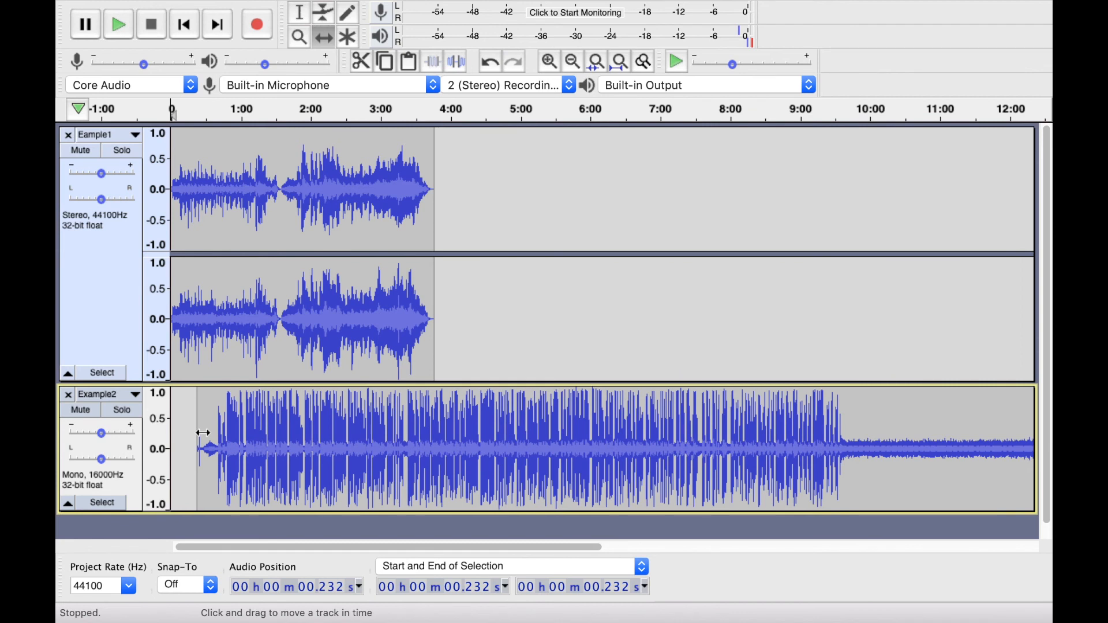